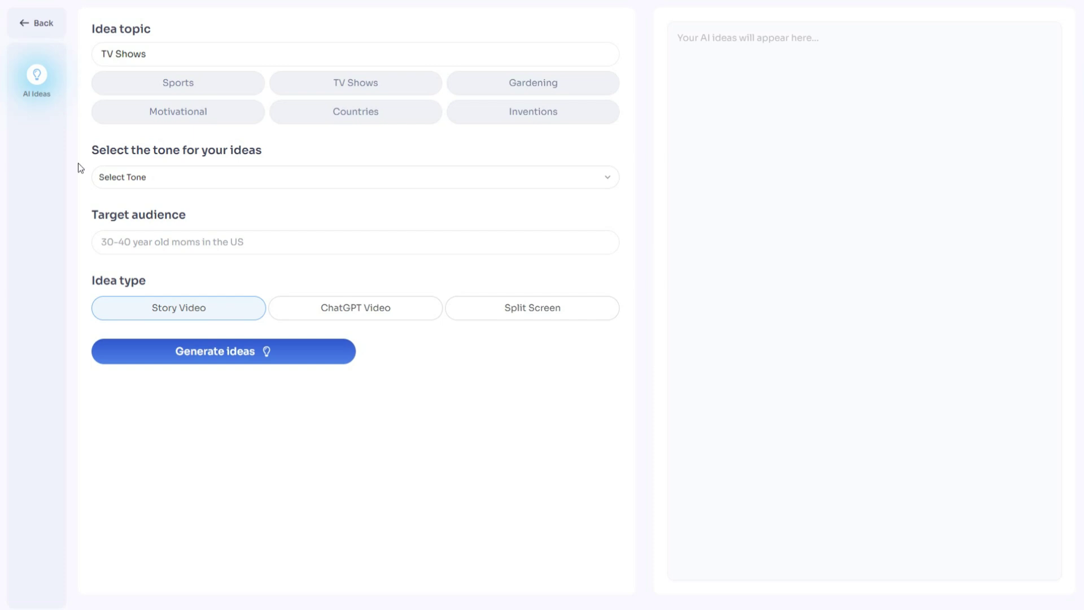
Look over the available tones and switch the idea type to ChatGPT Video, then Split Screen
{"action": "left_click", "coordinate": [143, 182]}
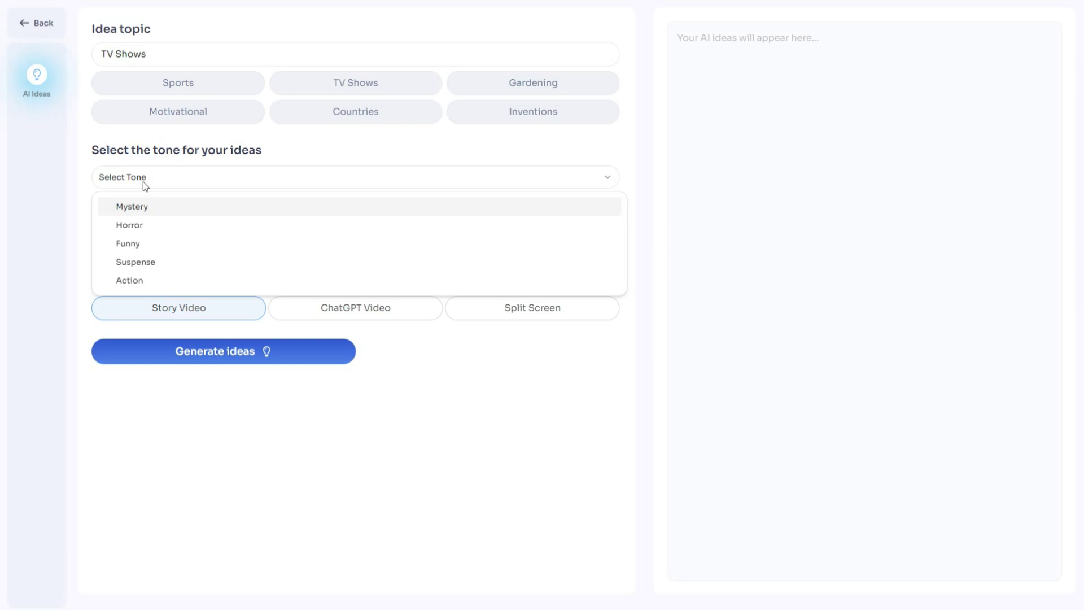
{"action": "left_click", "coordinate": [55, 175]}
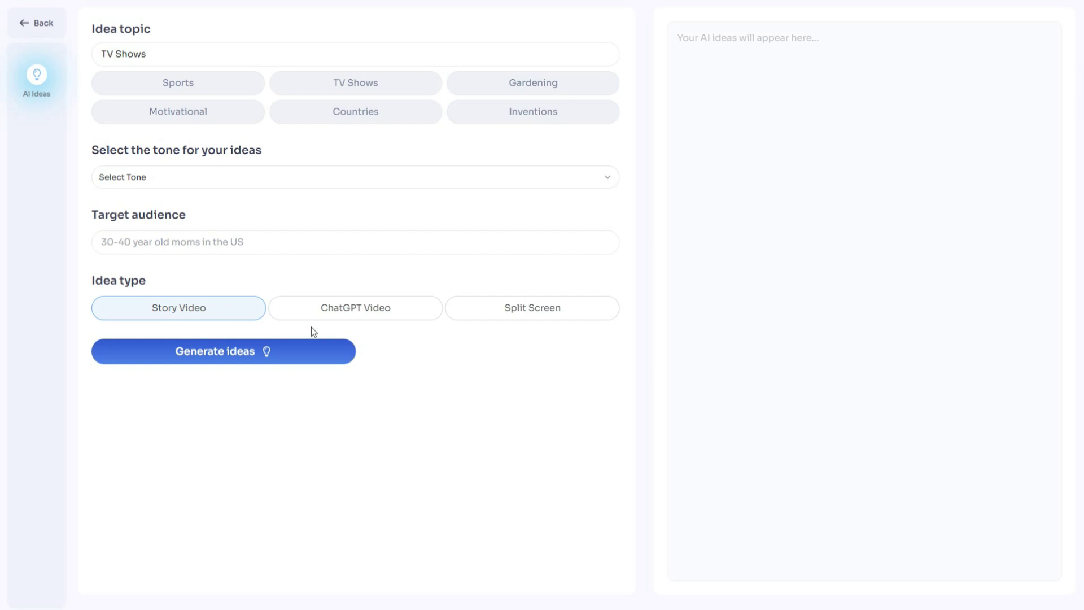
{"action": "left_click", "coordinate": [330, 314]}
{"action": "left_click", "coordinate": [513, 324]}
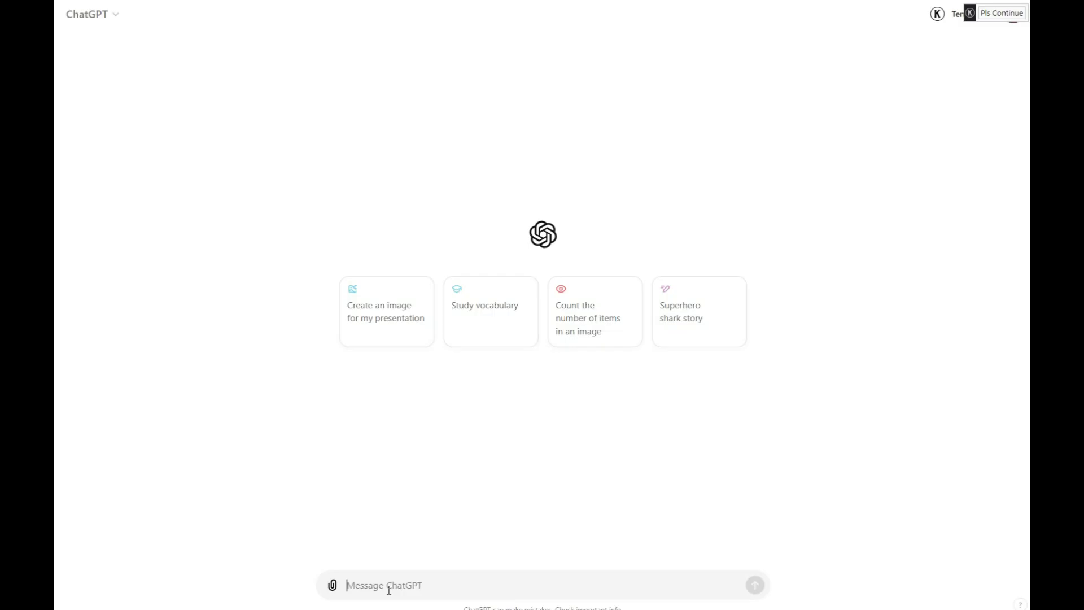
In ChatGPT, send the prompt "list 10 niches that are best to make money online"
{"action": "type", "text": "l"}
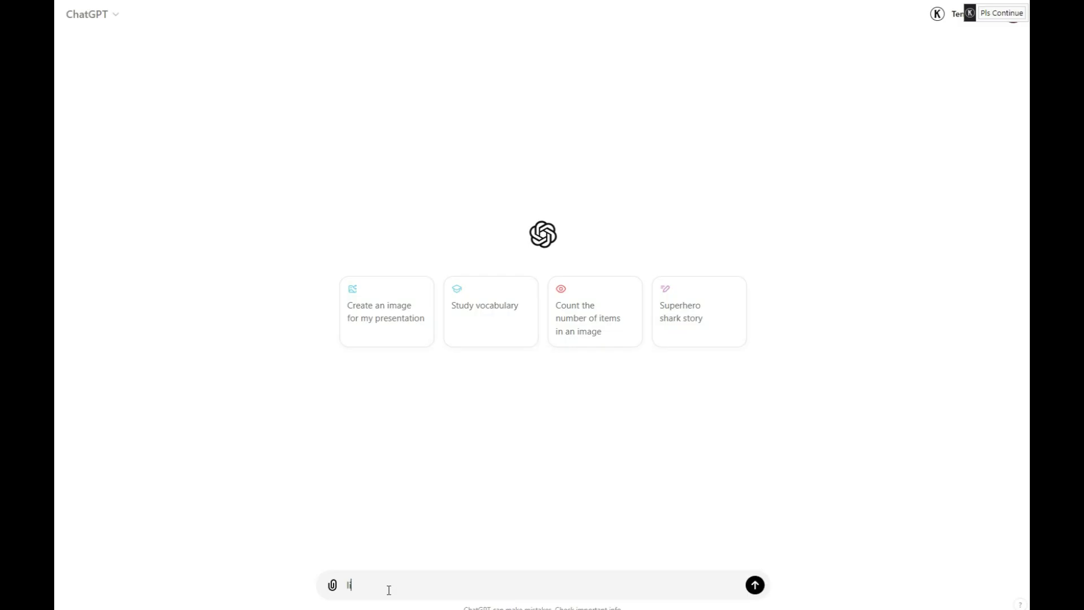
{"action": "type", "text": "ist 10 niches that are best to make mone"}
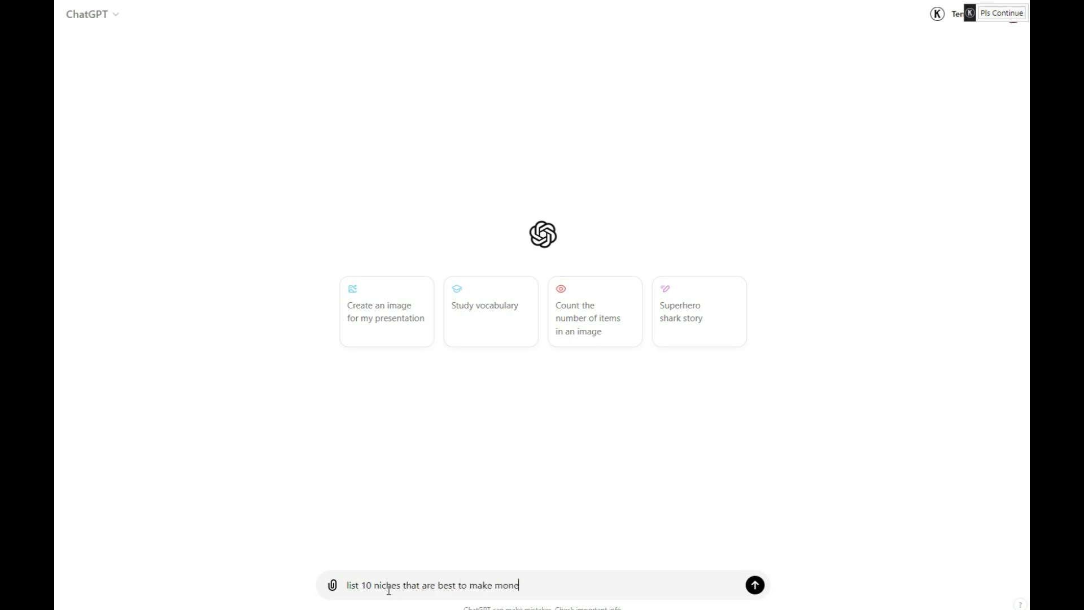
{"action": "type", "text": "y online"}
{"action": "key", "text": "Return"}
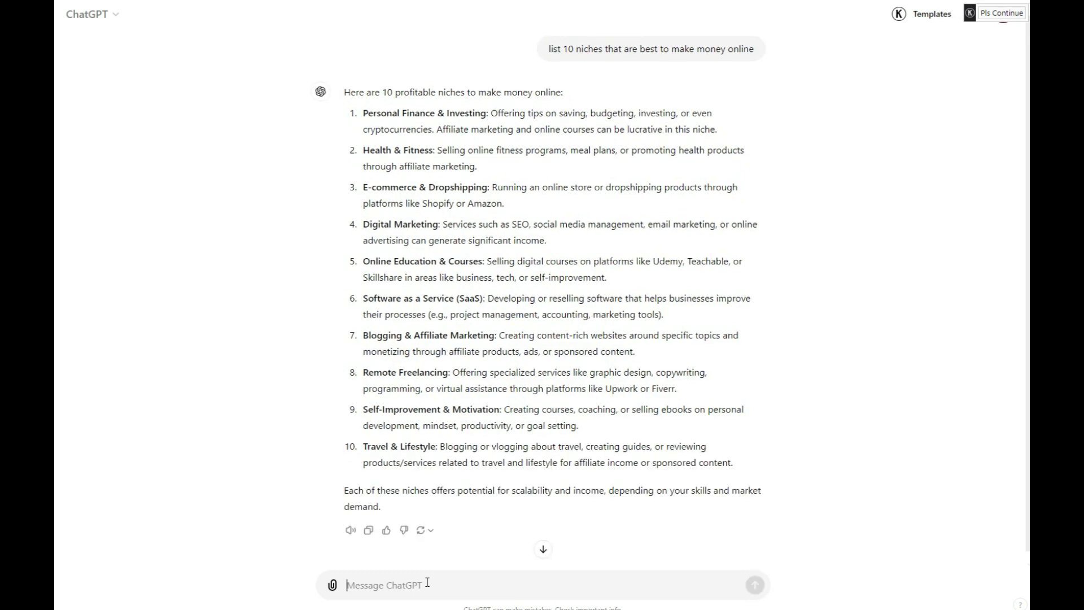
Ask ChatGPT to "list 10 categories of audiences" in the same conversation
{"action": "type", "text": "l"}
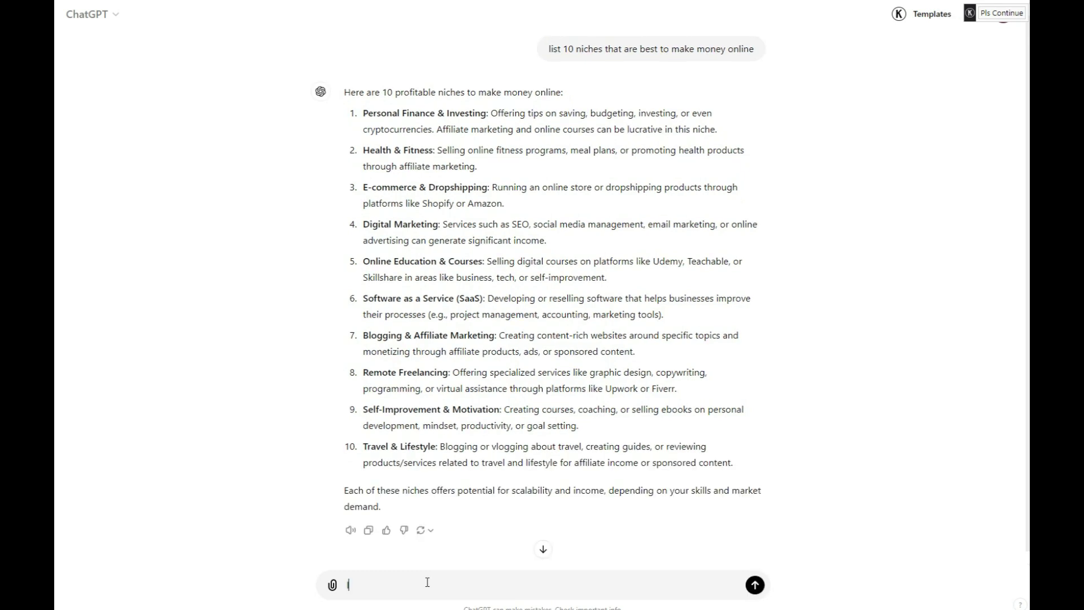
{"action": "type", "text": "ist 10 categories of audiences"}
{"action": "key", "text": "Return"}
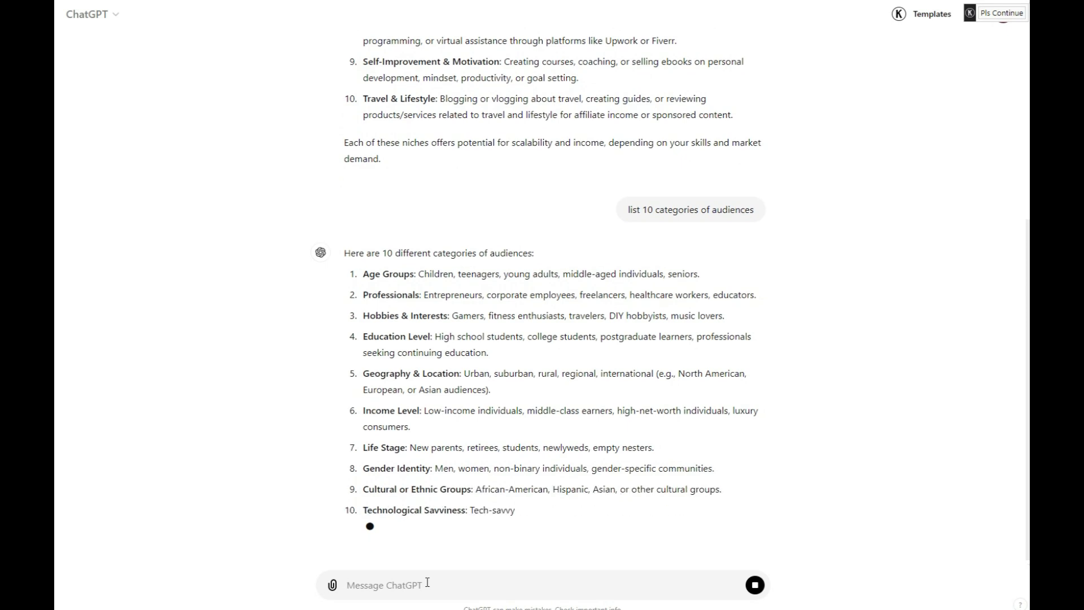
Copy the niche "Personal Finance & Investing" from ChatGPT's list and use it as the idea topic in the AI Ideas form, replacing TV Shows
{"action": "scroll", "coordinate": [510, 393], "scroll_direction": "up", "scroll_amount": 5}
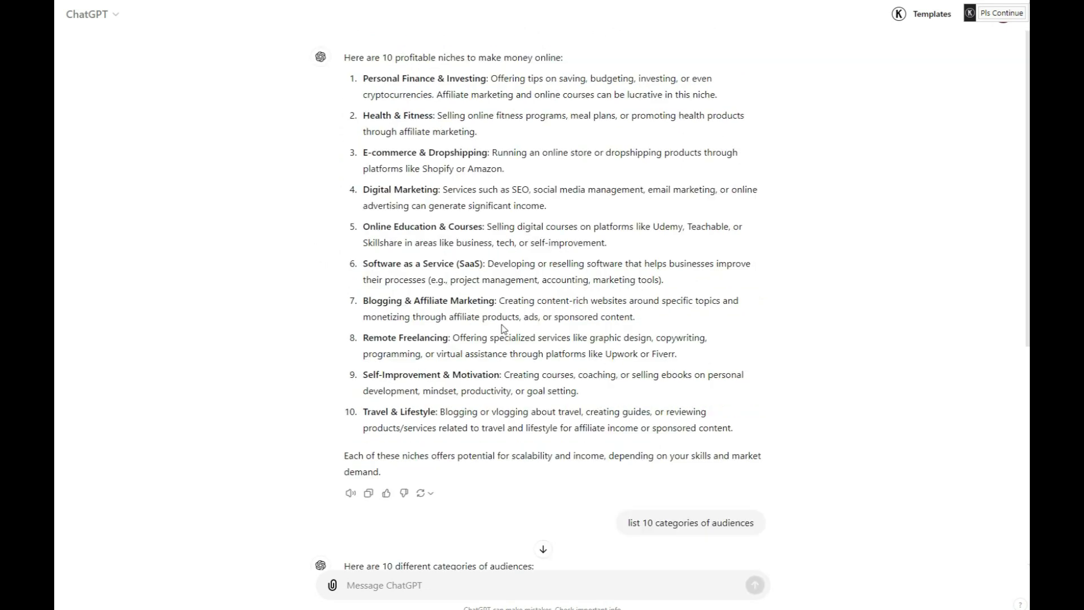
{"action": "left_click_drag", "start_coordinate": [364, 75], "coordinate": [466, 79]}
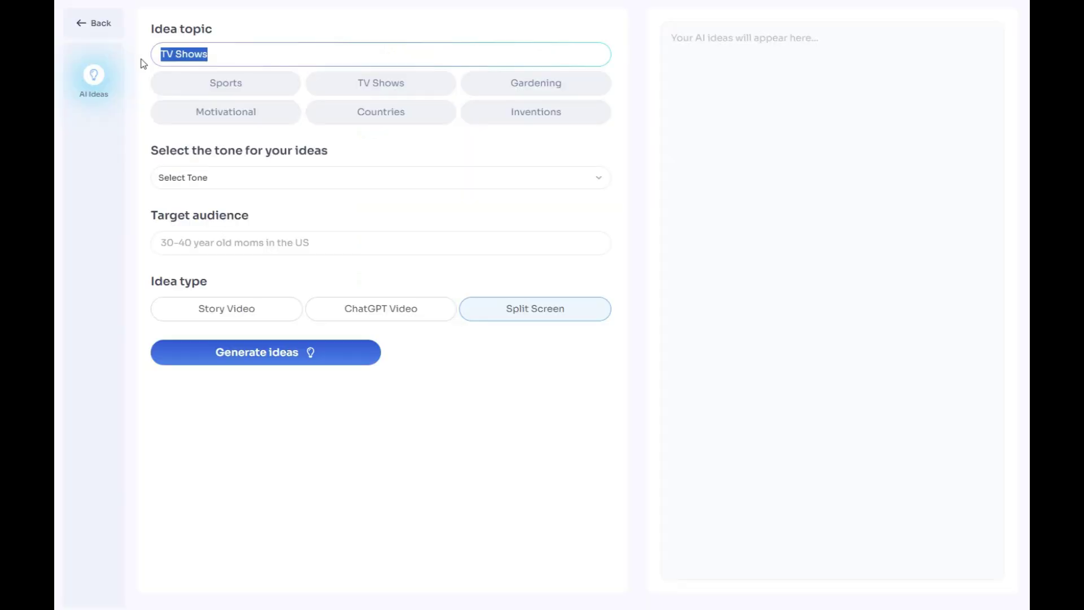
{"action": "type", "text": "Personal Finance & Investing"}
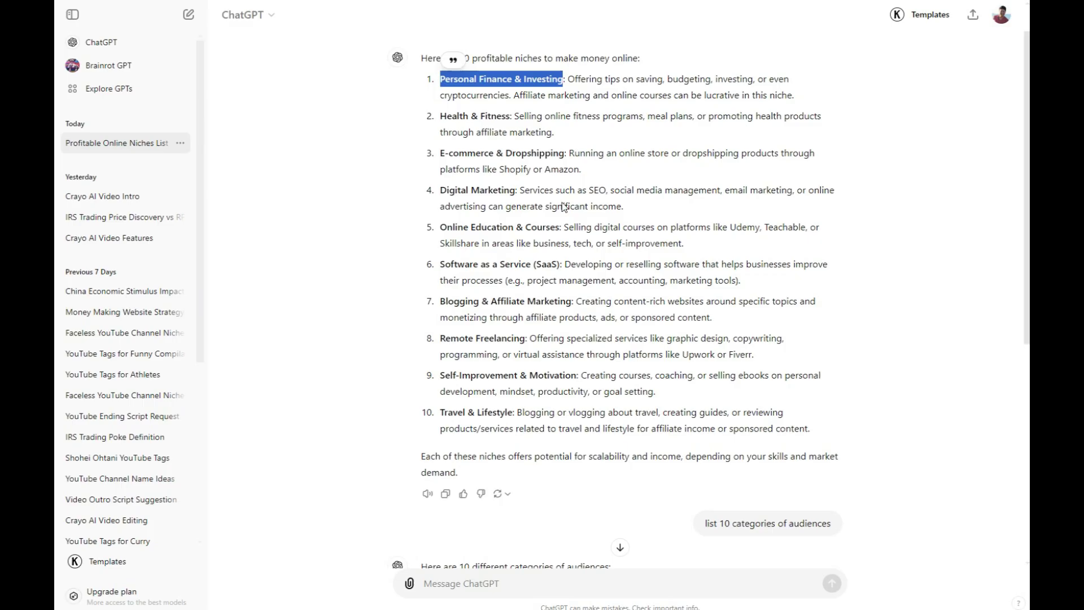
Copy "middle-class earners" from the Income Level category in ChatGPT's audience list into the AI Ideas form's target audience
{"action": "scroll", "coordinate": [591, 337], "scroll_direction": "down", "scroll_amount": 5}
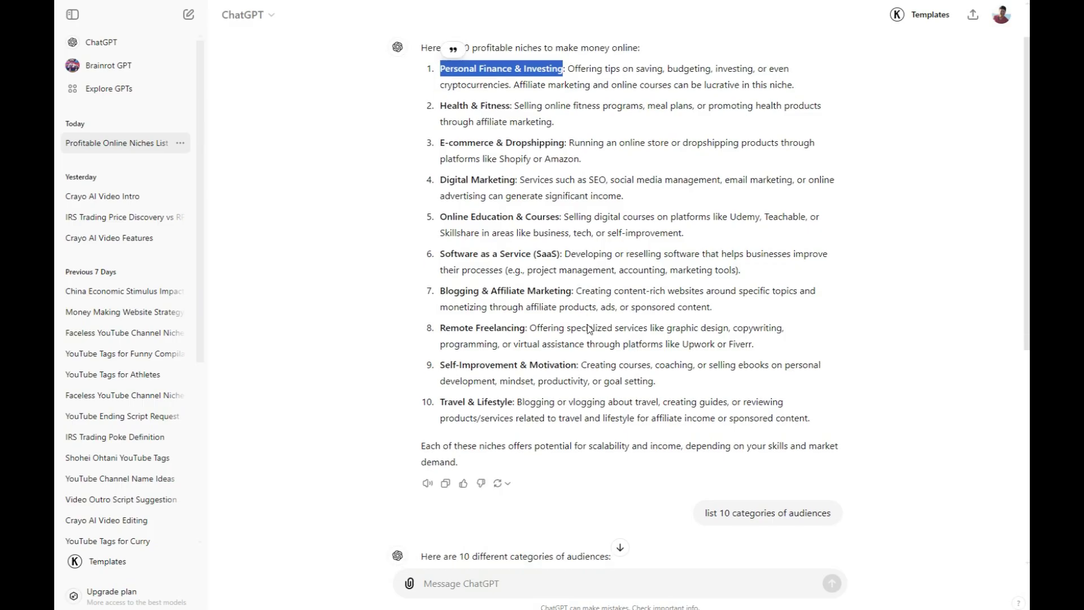
{"action": "scroll", "coordinate": [590, 337], "scroll_direction": "up", "scroll_amount": 1}
{"action": "scroll", "coordinate": [617, 363], "scroll_direction": "down", "scroll_amount": 5}
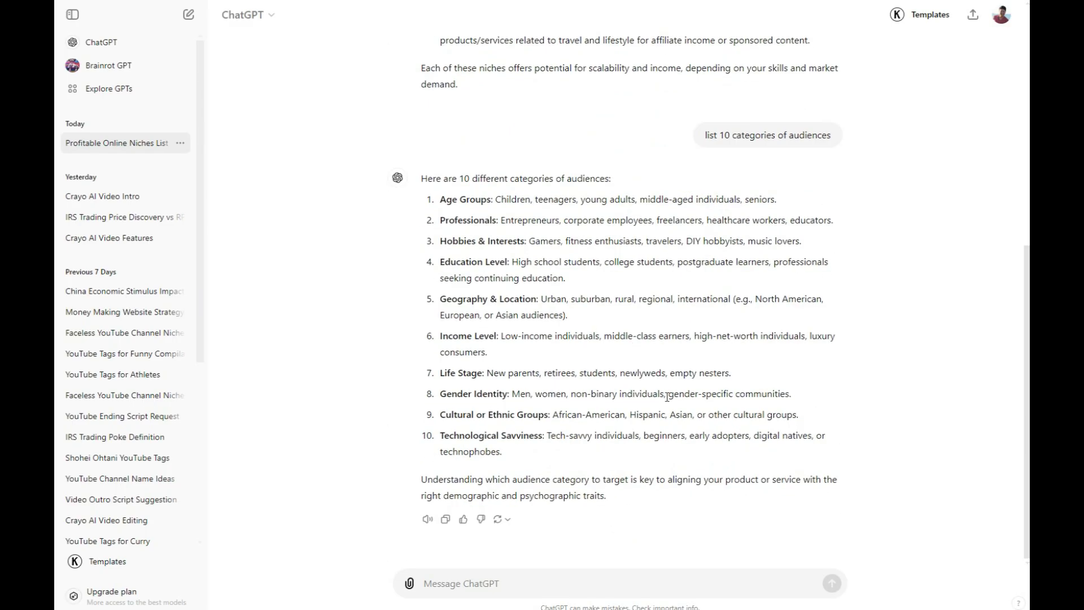
{"action": "left_click_drag", "start_coordinate": [604, 335], "coordinate": [688, 340]}
{"action": "key", "text": "ctrl+c"}
{"action": "left_click", "coordinate": [222, 245]}
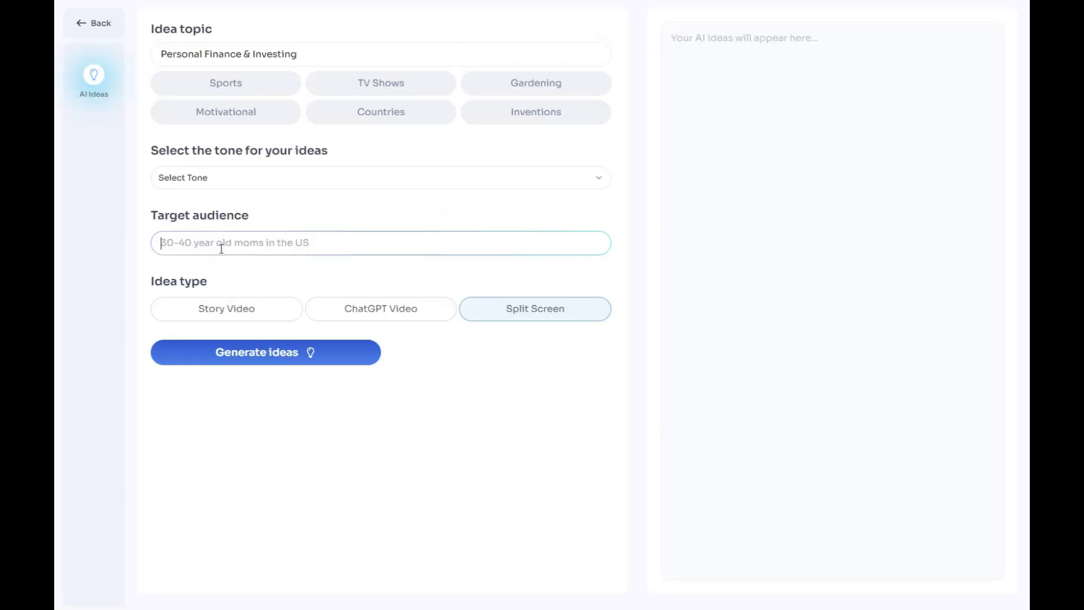
{"action": "key", "text": "ctrl+v"}
Generate a Story Video idea with the Action tone for the entered topic and audience
{"action": "left_click", "coordinate": [273, 185]}
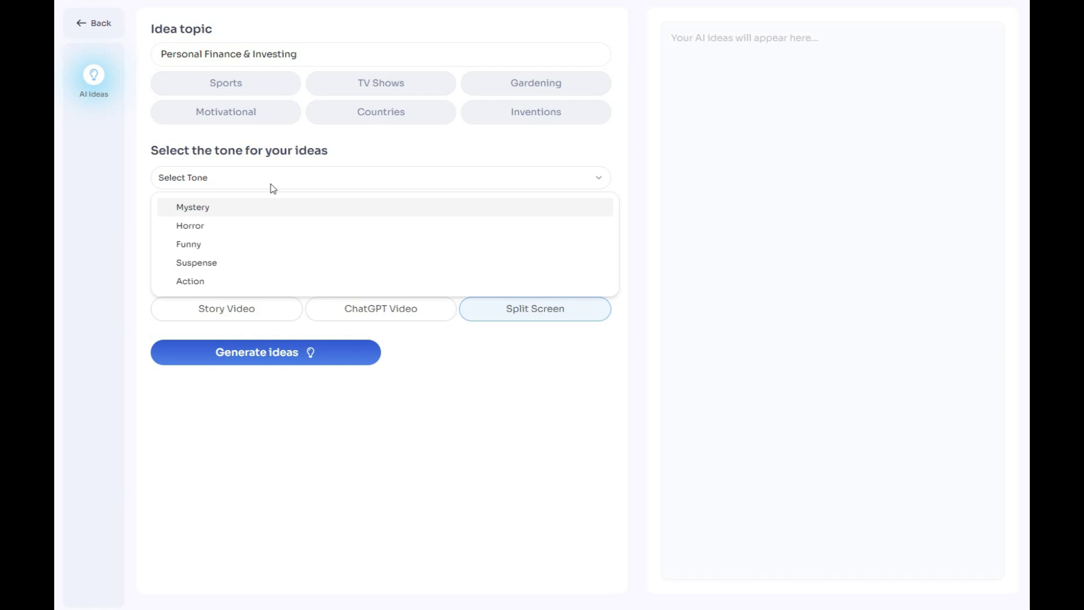
{"action": "left_click", "coordinate": [198, 283]}
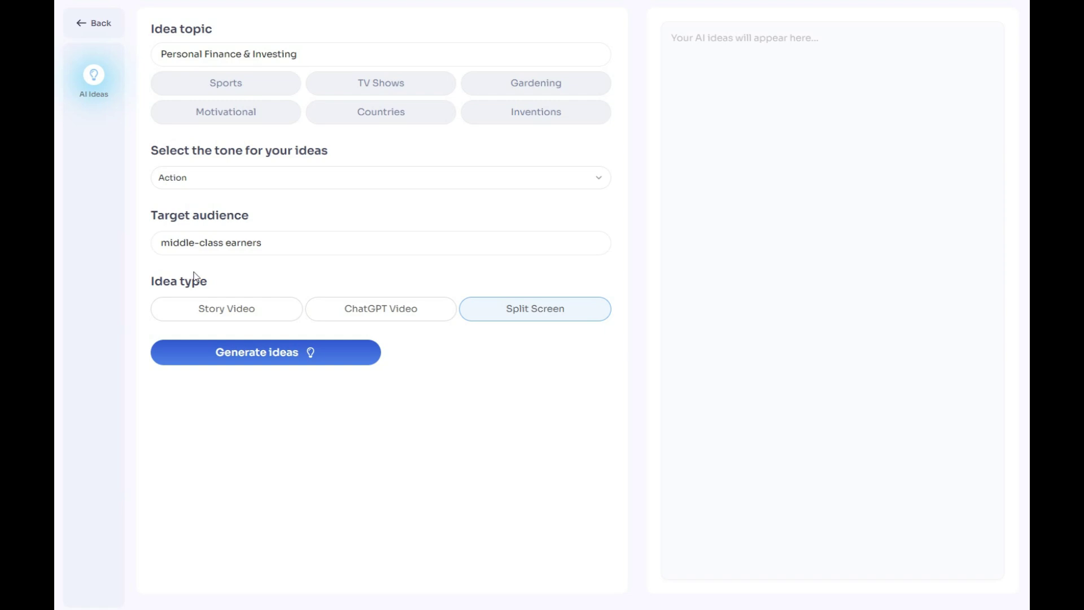
{"action": "left_click", "coordinate": [244, 309]}
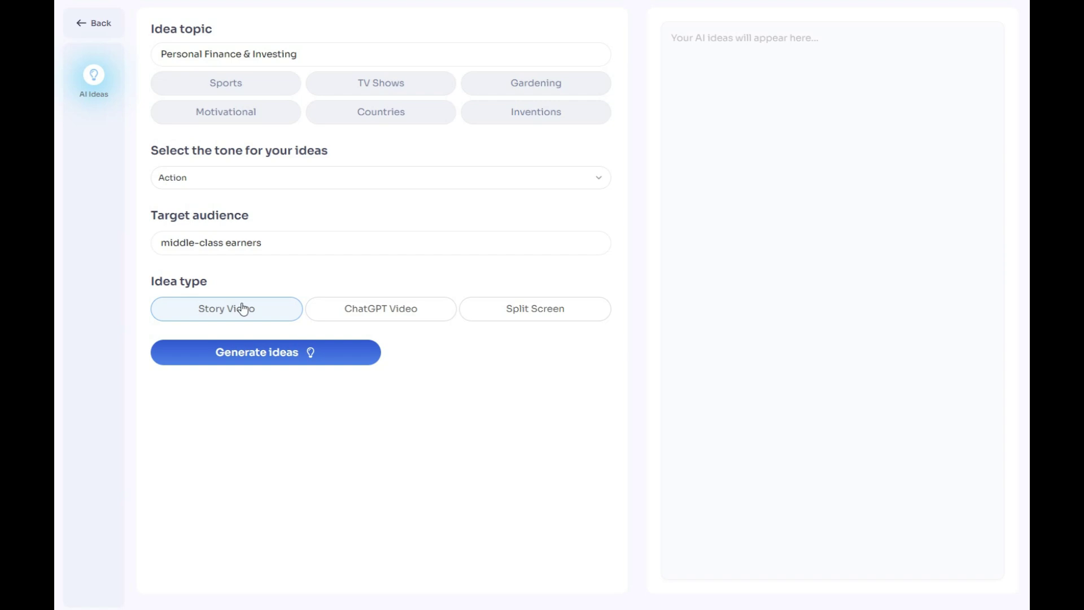
{"action": "left_click", "coordinate": [263, 350]}
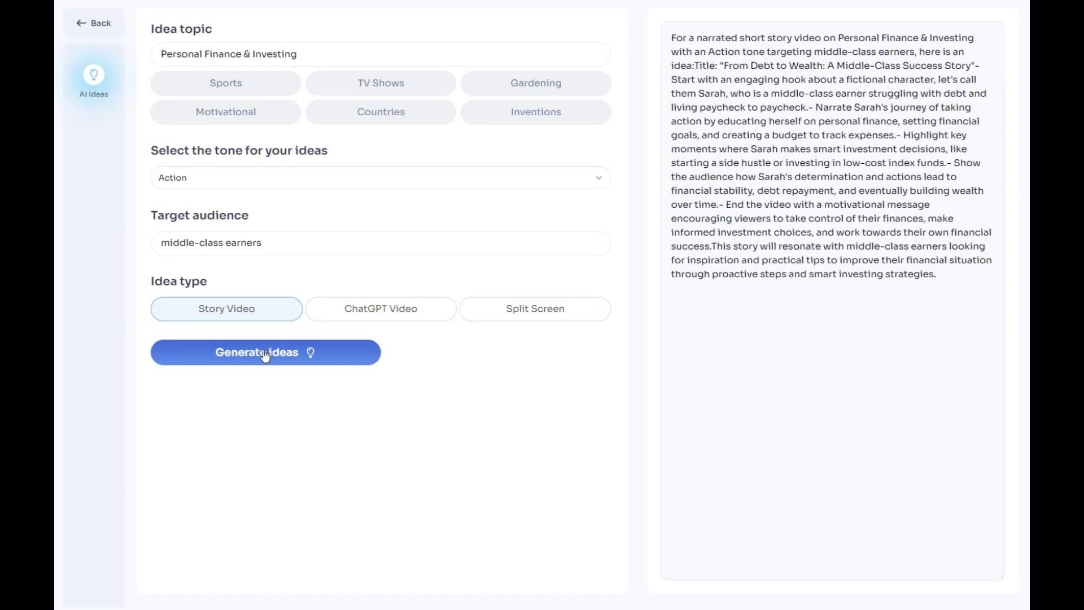
Regenerate the Story Video idea repeatedly with the same settings to get alternative versions
{"action": "left_click", "coordinate": [265, 354]}
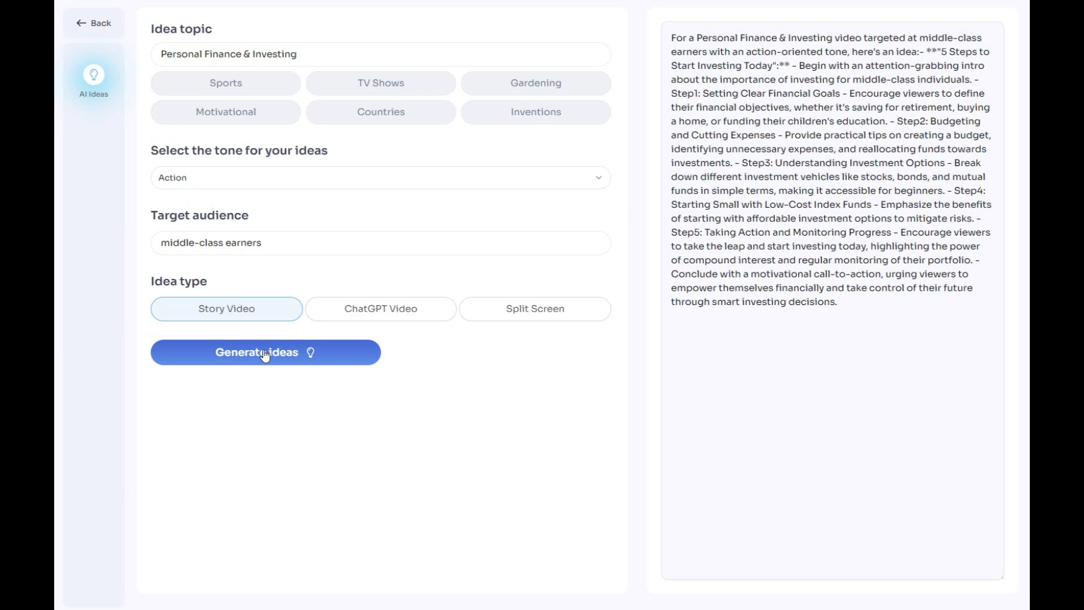
{"action": "left_click", "coordinate": [265, 354]}
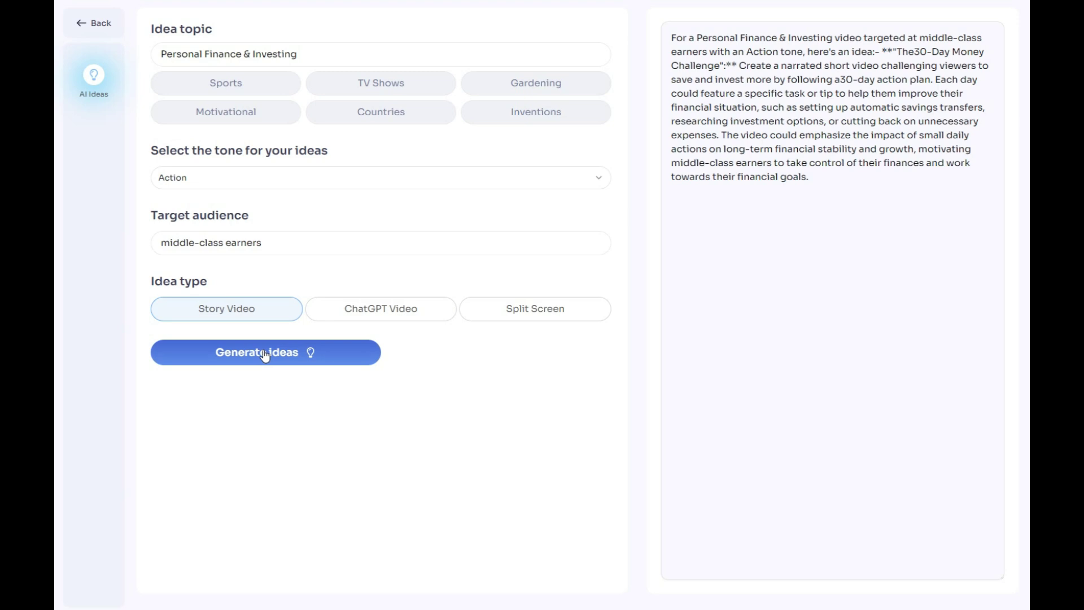
{"action": "left_click", "coordinate": [265, 354]}
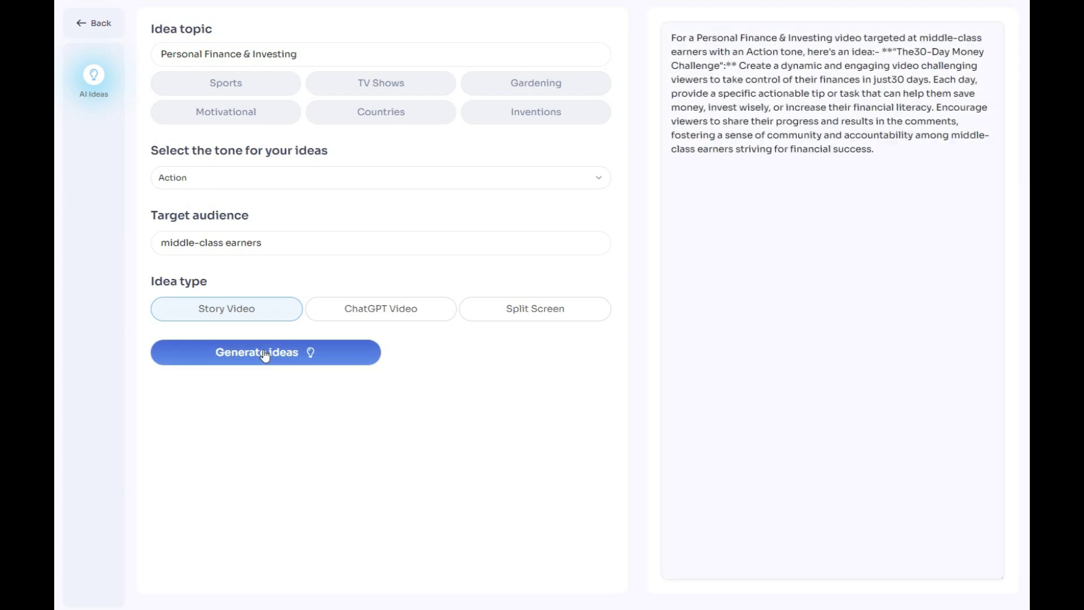
{"action": "left_click", "coordinate": [265, 354]}
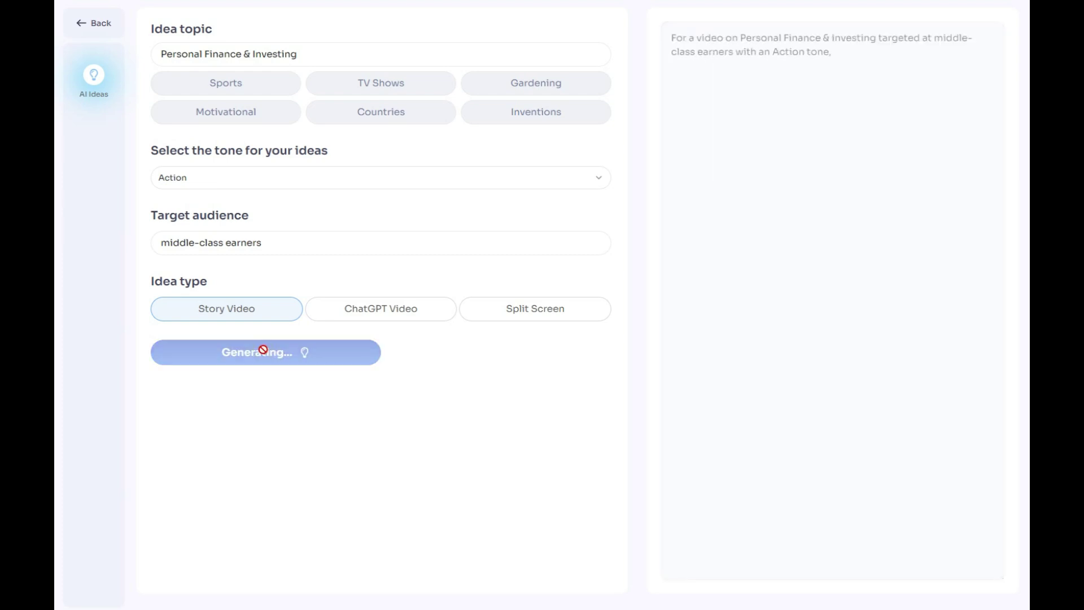
{"action": "left_click", "coordinate": [262, 349]}
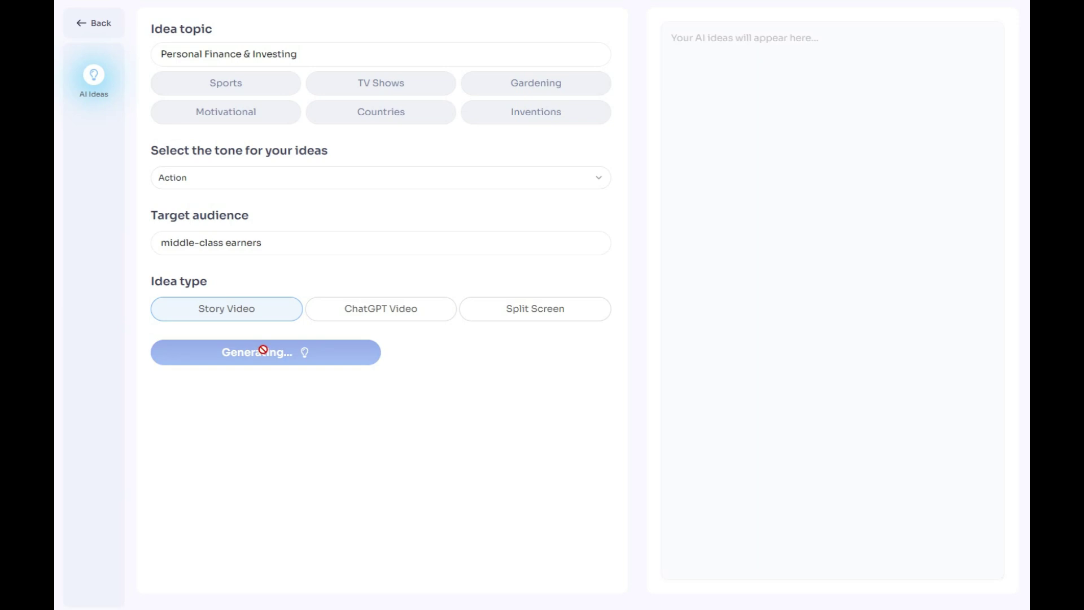
{"action": "left_click", "coordinate": [263, 349]}
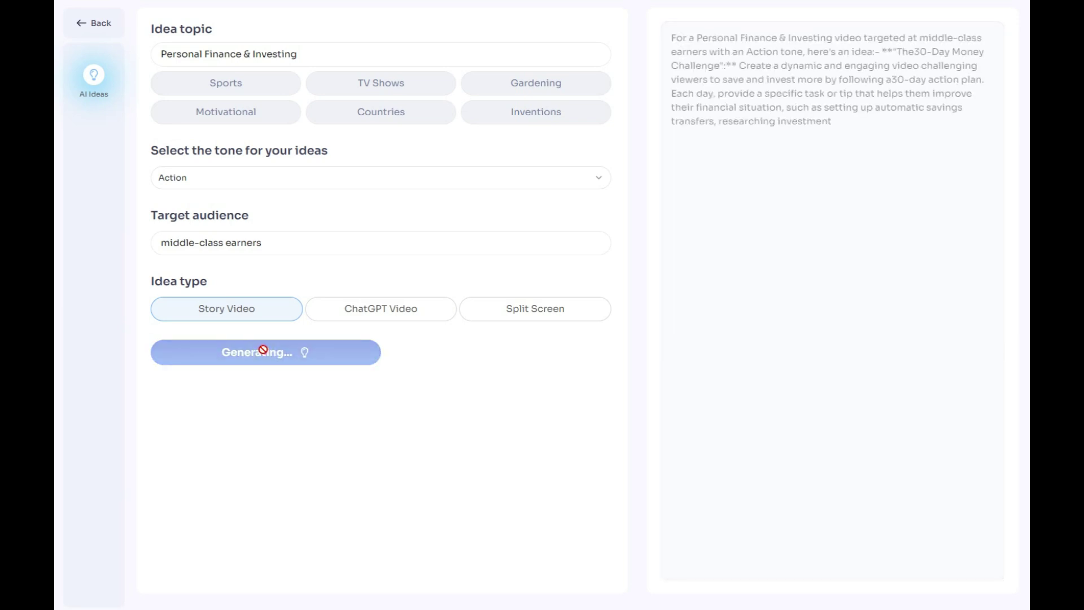
{"action": "left_click", "coordinate": [262, 349]}
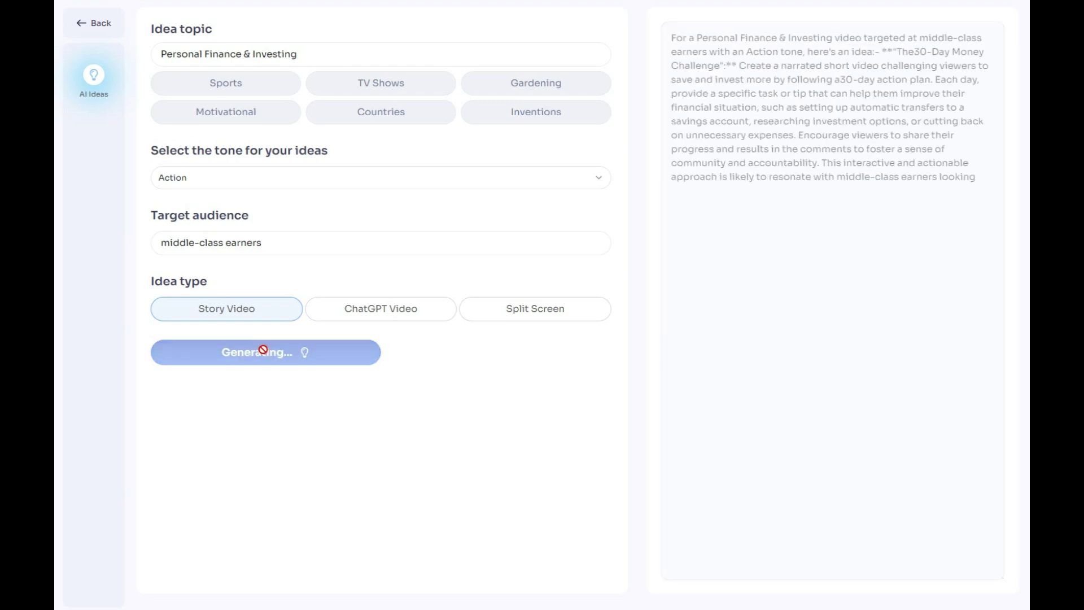
{"action": "left_click", "coordinate": [264, 351]}
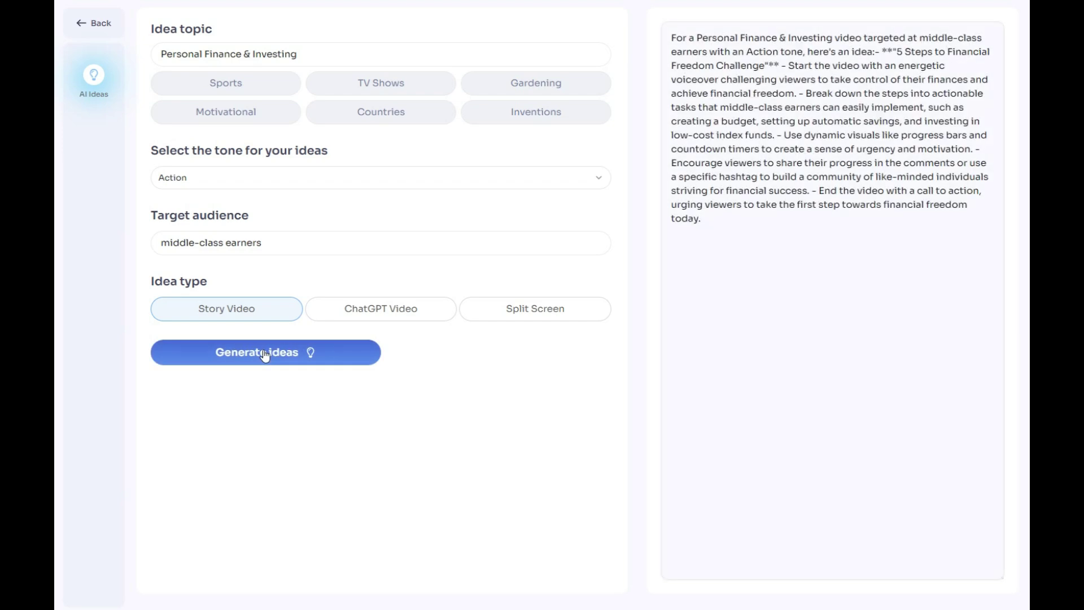
Change the idea type to ChatGPT Video and generate ideas for it three times
{"action": "left_click", "coordinate": [359, 316]}
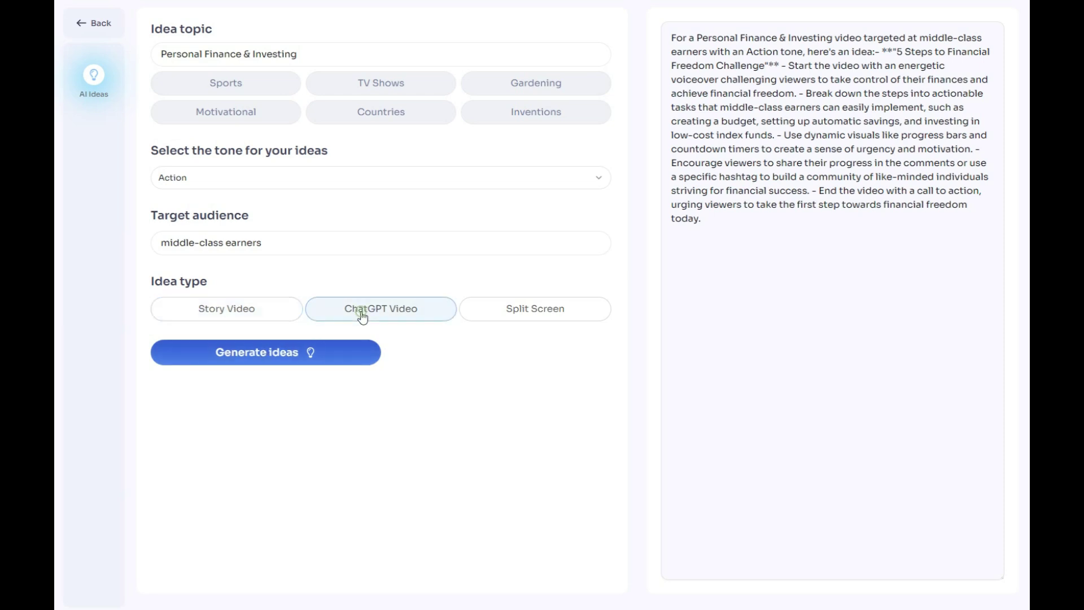
{"action": "left_click", "coordinate": [290, 358]}
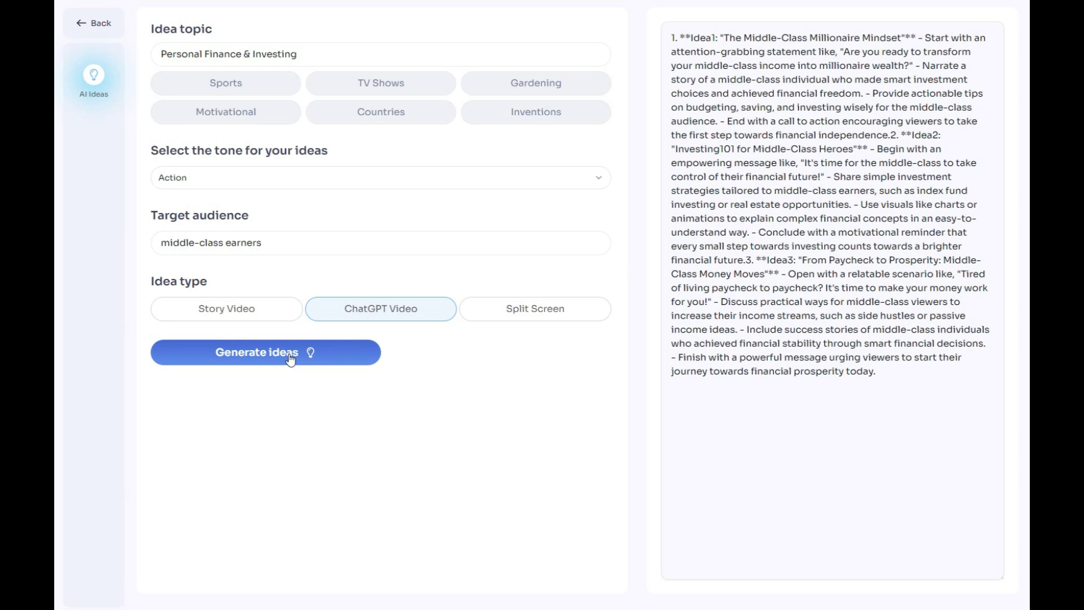
{"action": "left_click", "coordinate": [290, 358]}
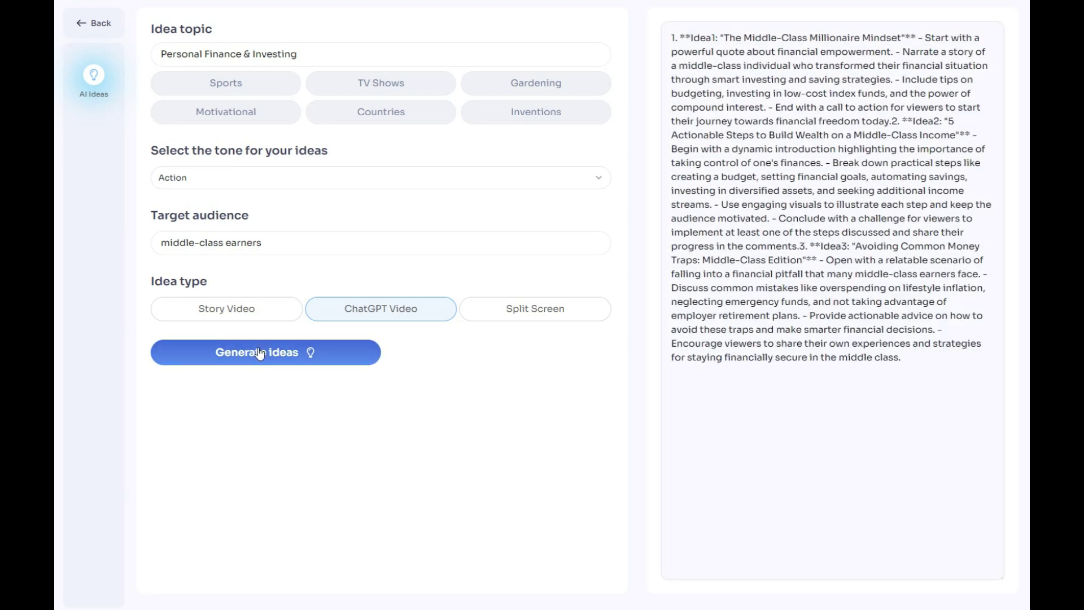
{"action": "left_click", "coordinate": [260, 354]}
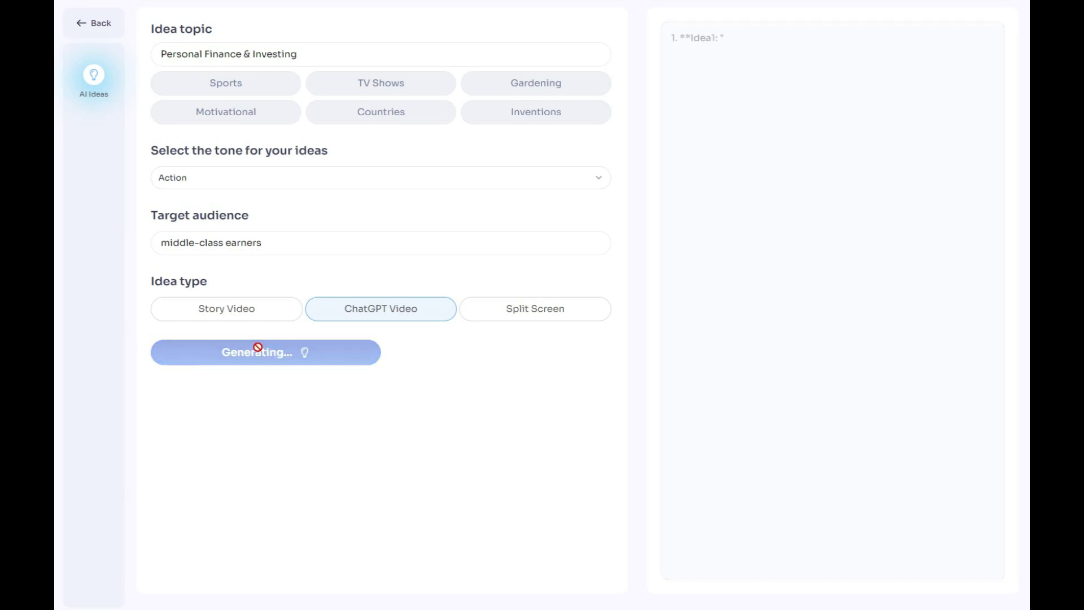